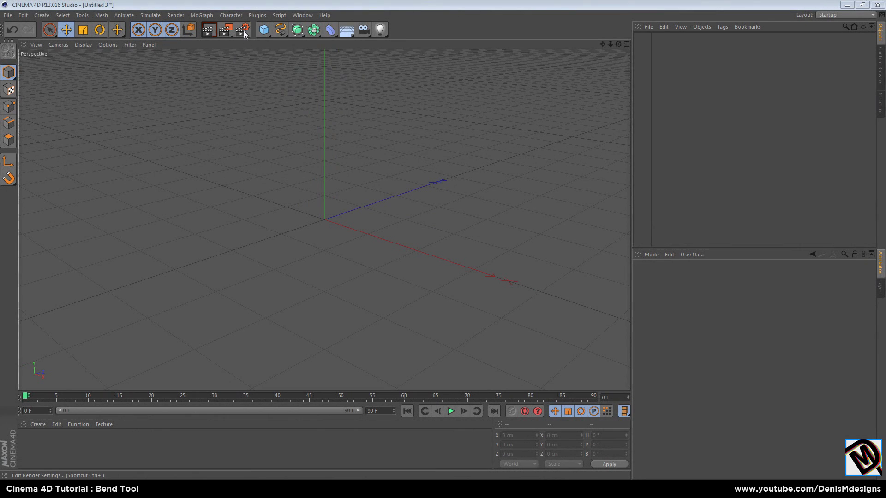
- Add a cylinder and stretch it to about 398 cm tall
click(243, 29)
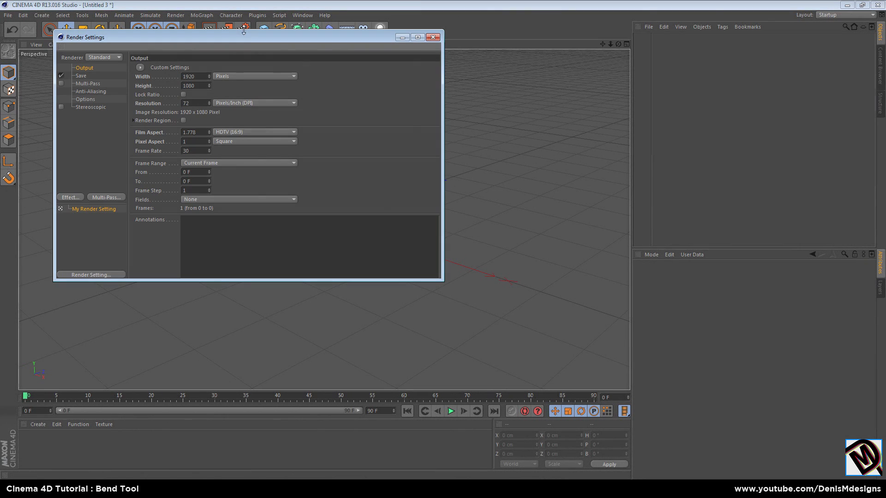
click(433, 37)
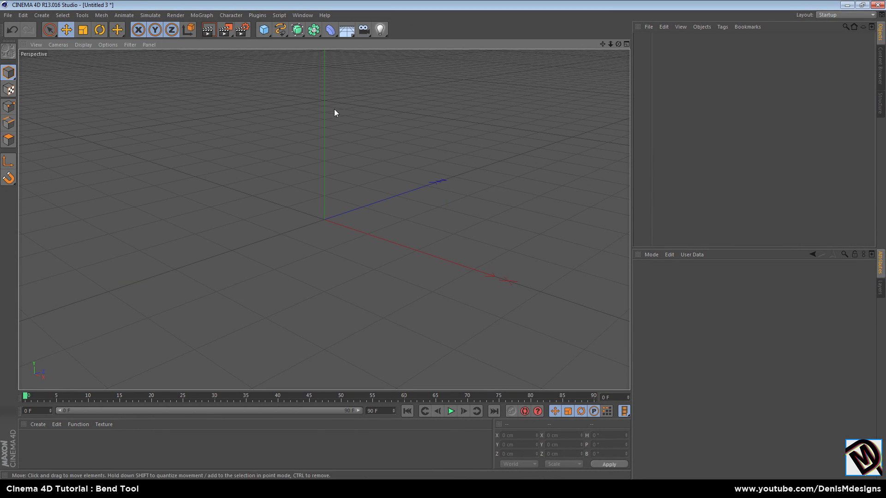
click(267, 32)
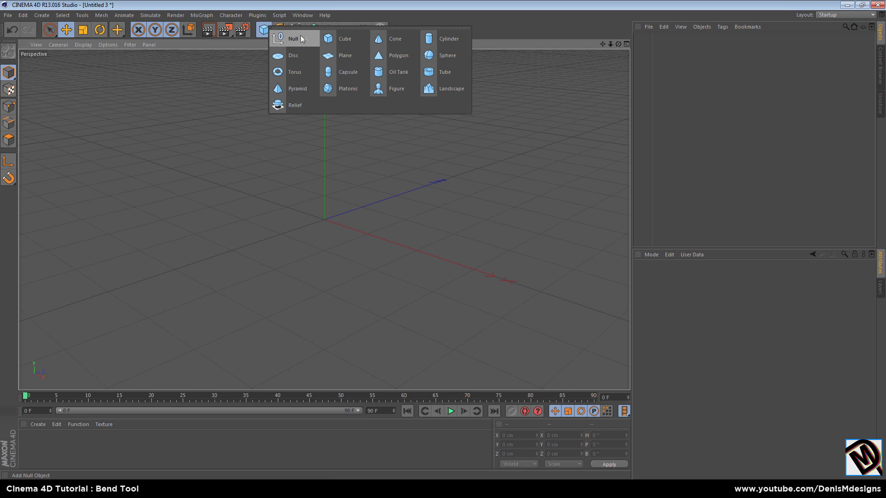
click(431, 42)
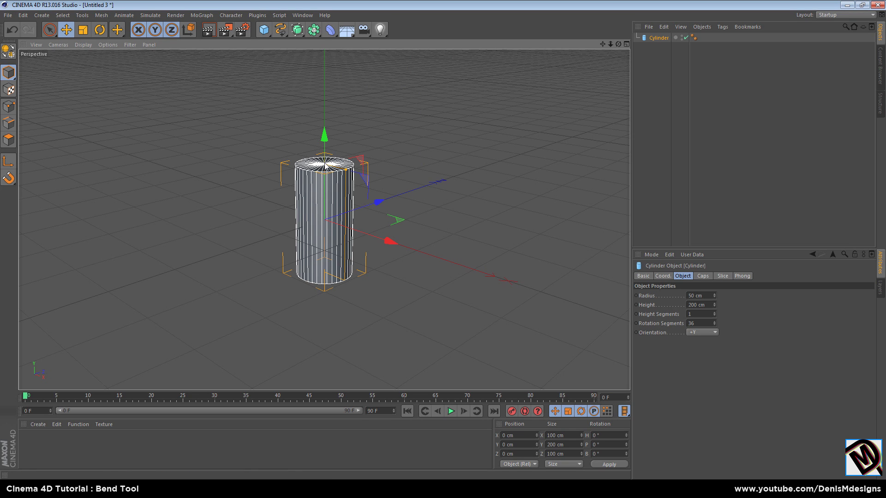
drag(328, 162, 330, 112)
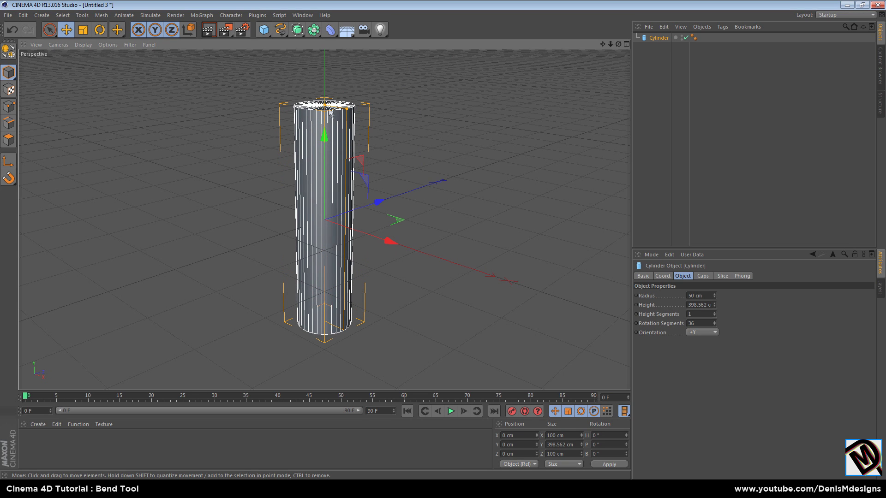
- Lift the cylinder above the grid and set its Height Segments to 50
drag(610, 43, 610, 44)
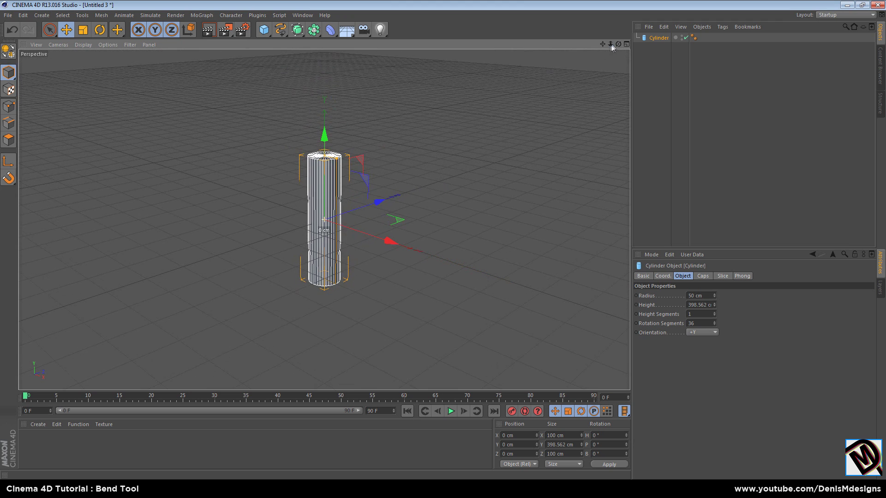
drag(324, 136, 331, 65)
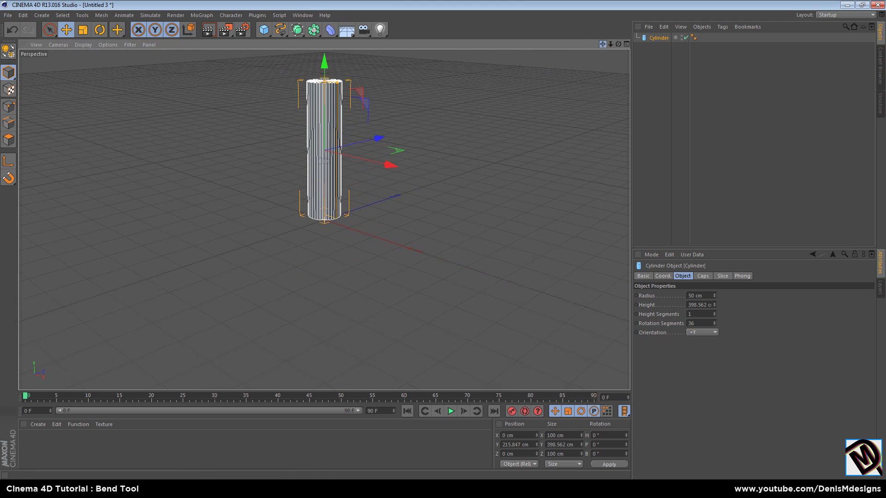
drag(602, 44, 580, 169)
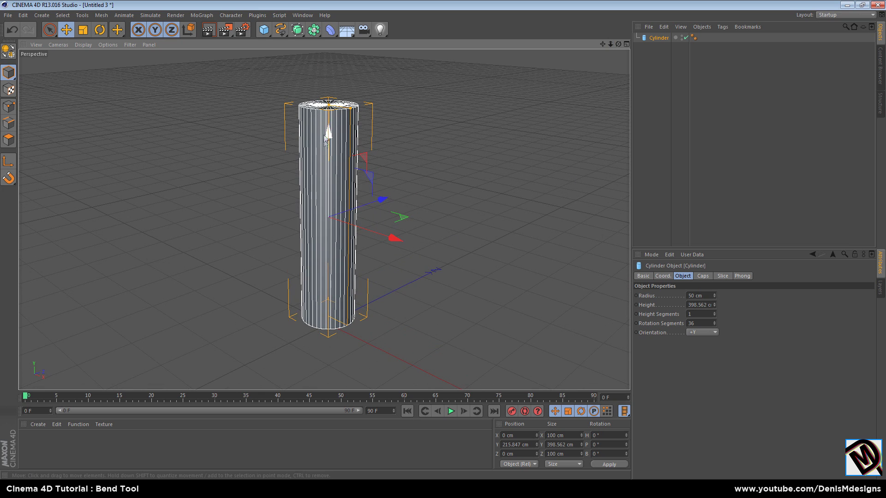
click(699, 315)
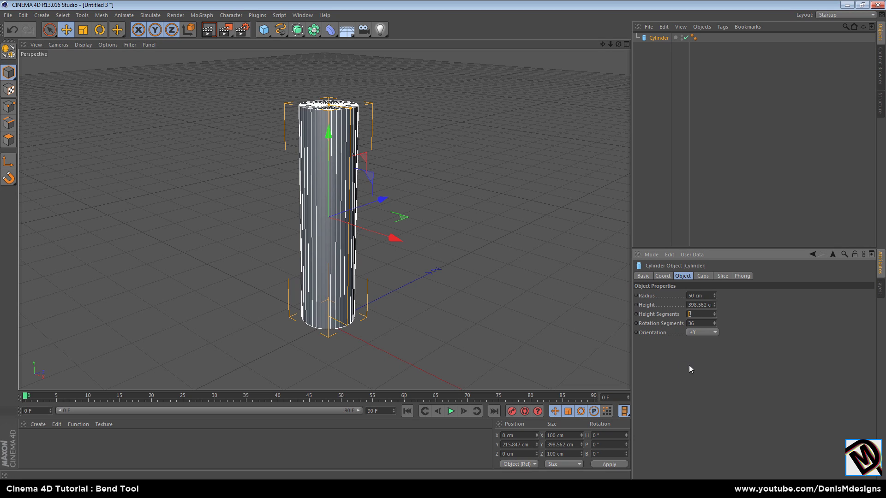
text(50)
key(Return)
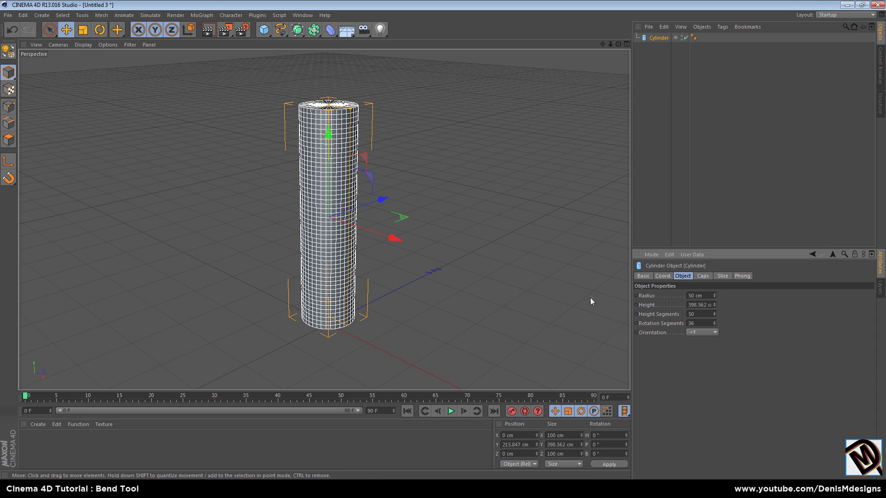
- Add a 250 cm Bend deformer, raise it, and parent it under the Cylinder
click(717, 169)
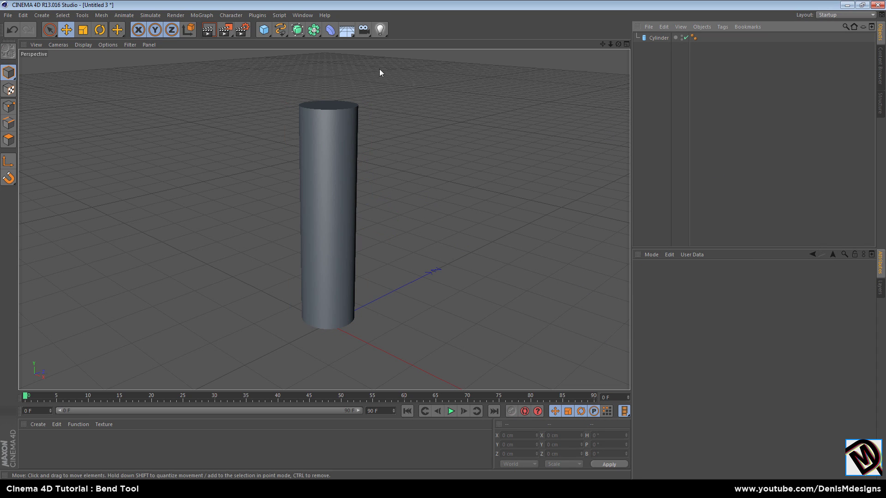
click(332, 31)
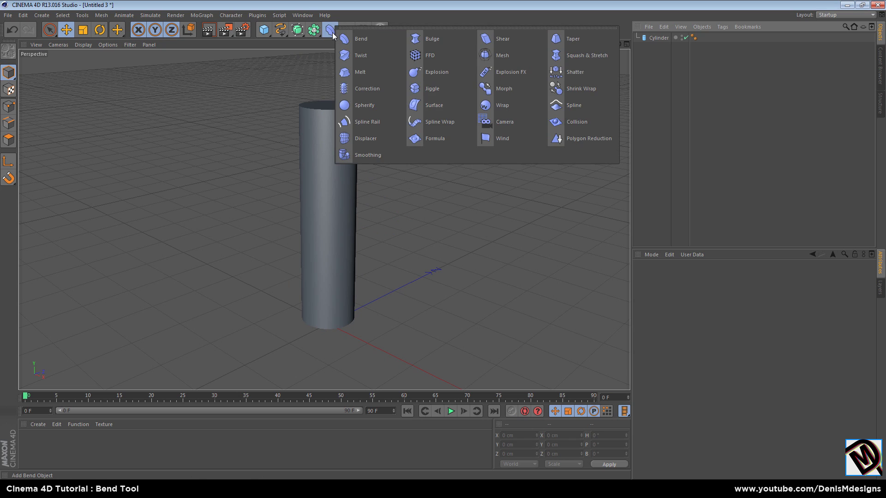
click(382, 37)
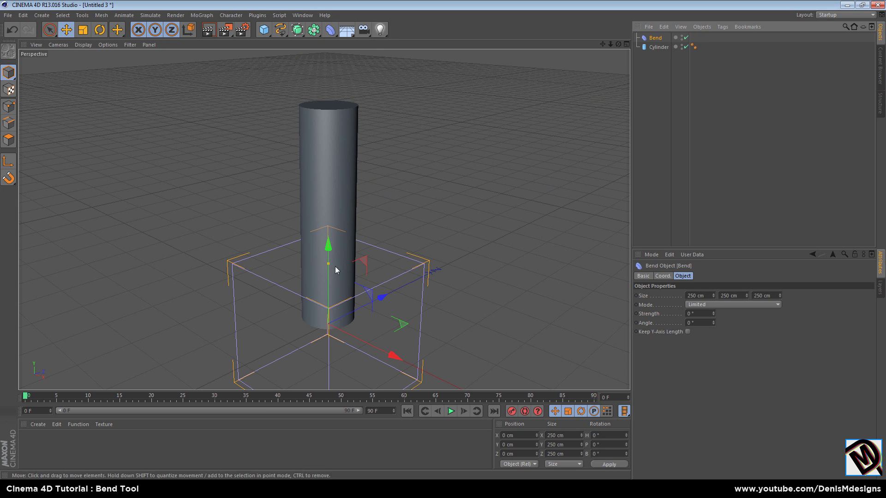
drag(327, 247, 334, 128)
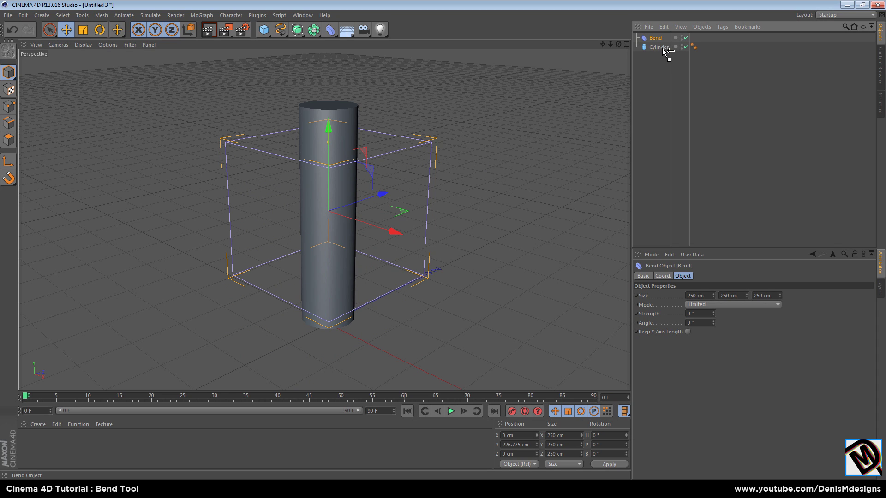
drag(665, 50, 664, 48)
click(724, 305)
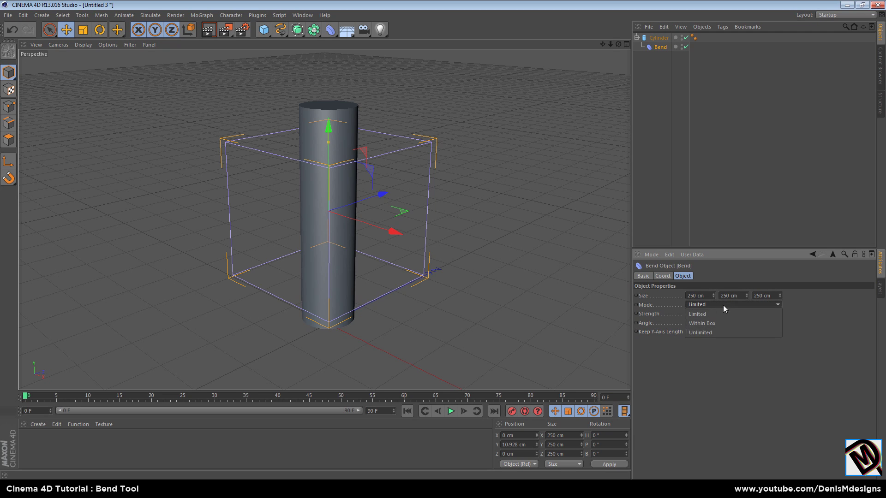
- Switch the Bend to Unlimited mode and raise its Strength to 56°
click(719, 333)
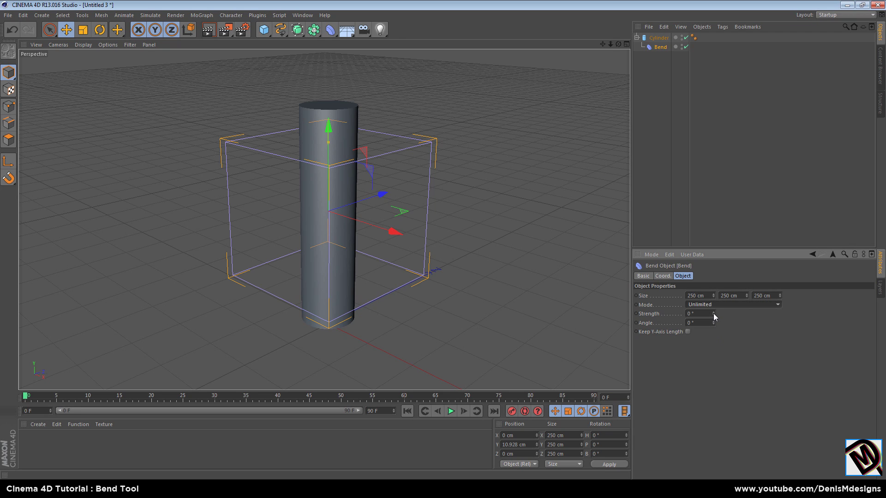
mouse_move(714, 314)
mouse_down()
mouse_move(714, 288)
mouse_move(713, 341)
mouse_move(714, 307)
mouse_move(714, 316)
mouse_up()
mouse_move(610, 44)
mouse_down()
mouse_move(613, 54)
mouse_move(621, 48)
mouse_up()
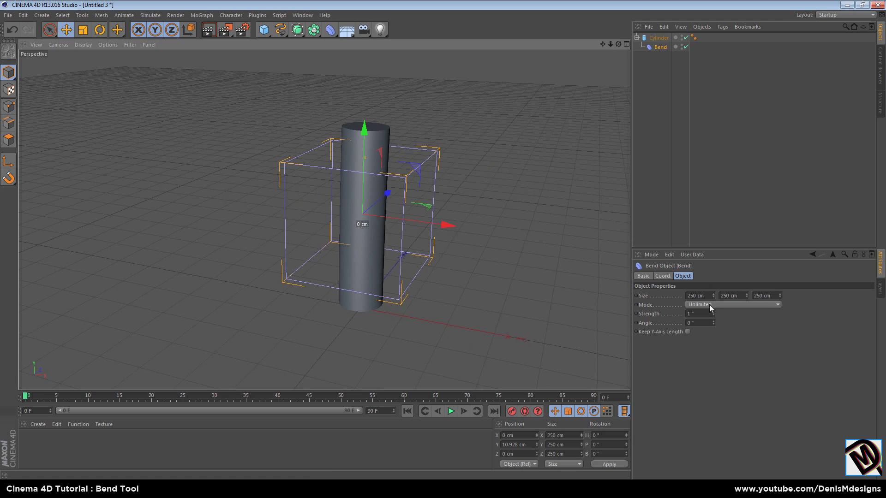
drag(713, 314, 713, 313)
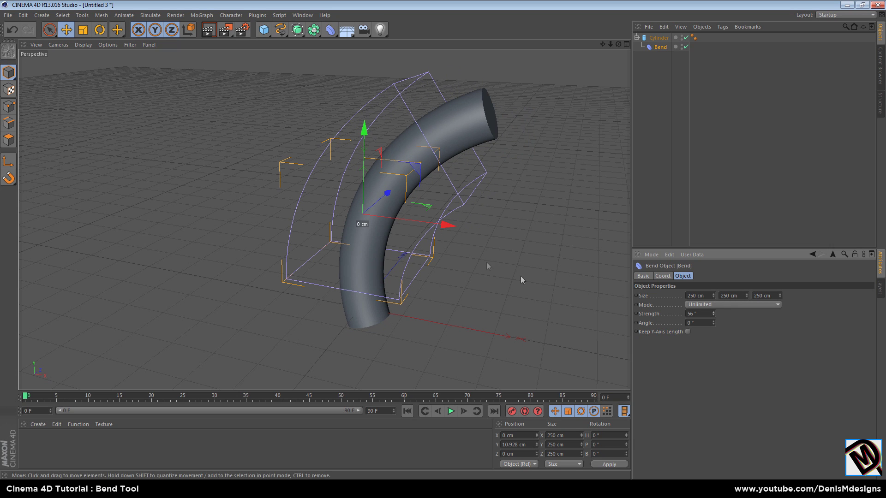
- Lower the Bend deformer to Y 12.94 cm and set its Strength to 0°
drag(364, 130, 388, 132)
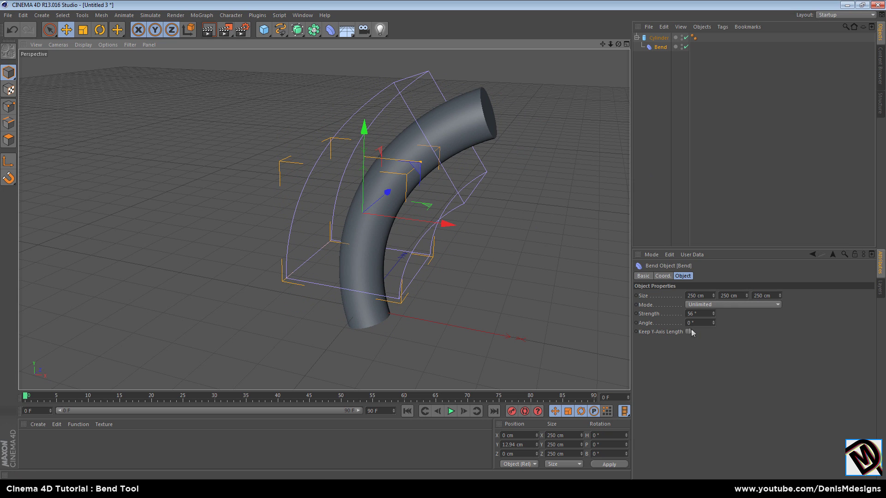
click(704, 314)
text(0)
key(Return)
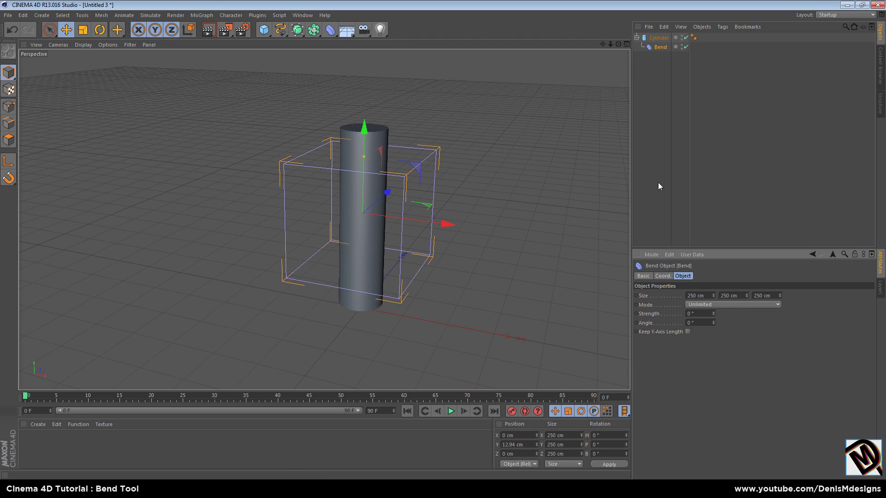
- Add a camera and turn on Auto Keyframing
drag(367, 32, 390, 46)
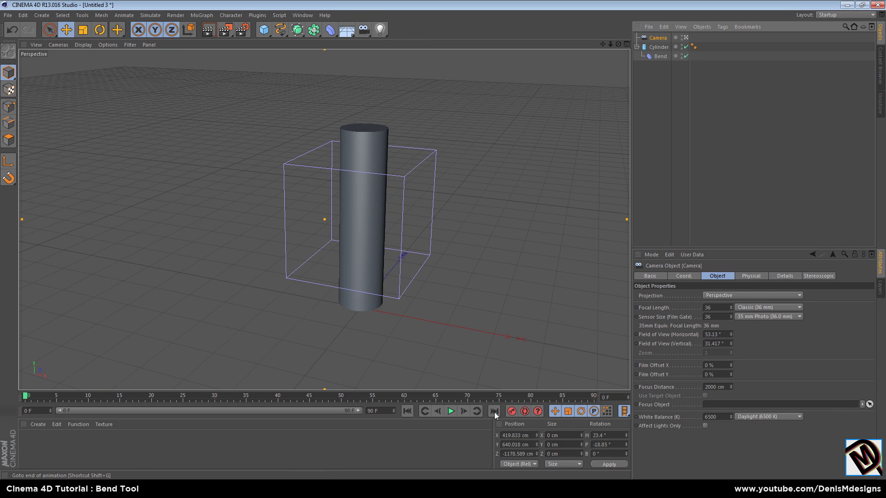
click(524, 411)
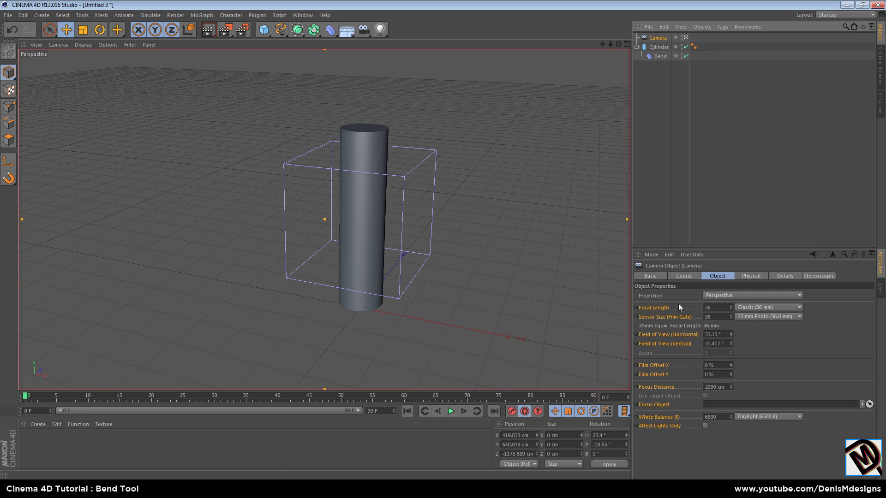
click(660, 57)
- Key the Bend Strength at -41° on frame 0, keeping Mode set to Unlimited
drag(713, 314, 714, 333)
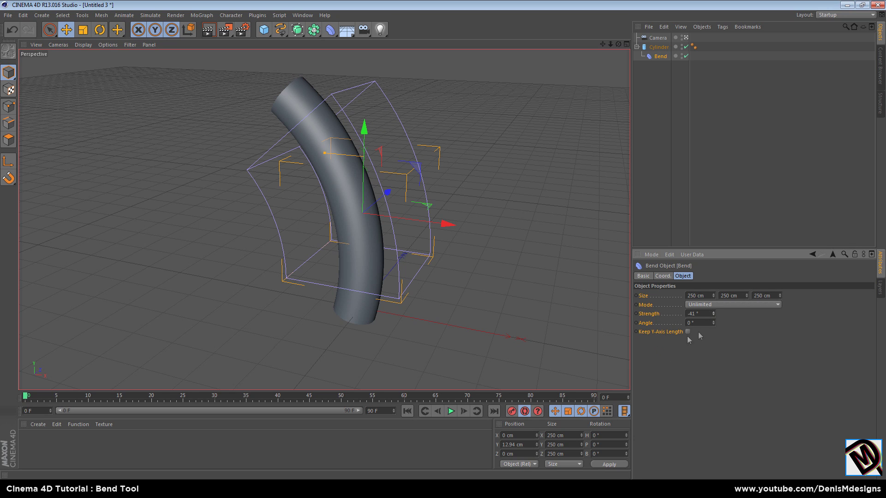
click(724, 306)
click(725, 312)
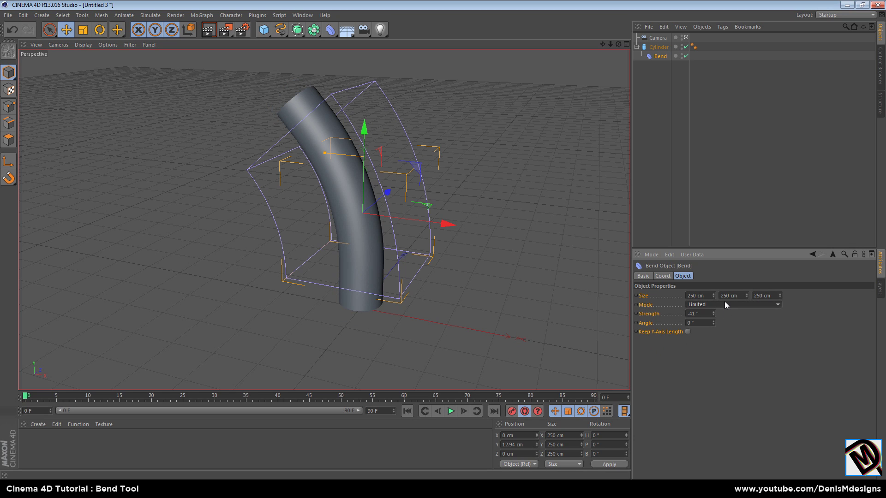
click(724, 305)
click(722, 331)
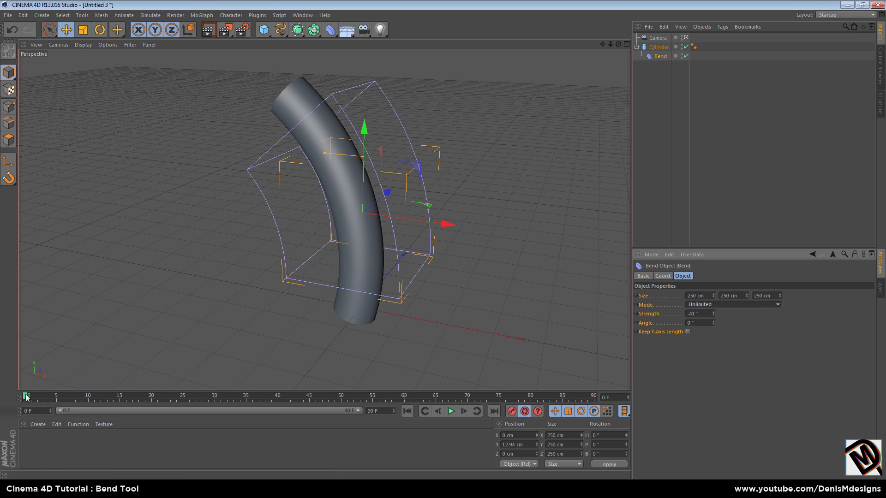
- Key Bend Strength 45° at frame 90, then play the swing back from frame 0
drag(28, 397, 595, 398)
drag(713, 313, 713, 296)
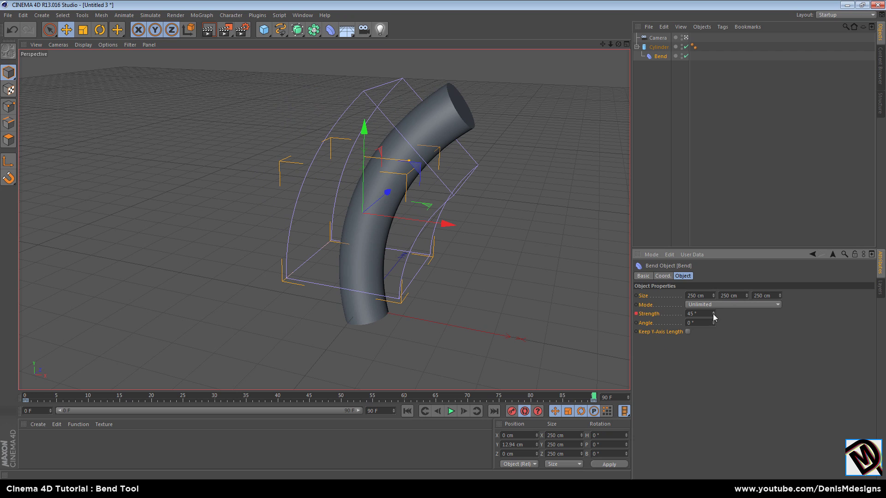
click(408, 412)
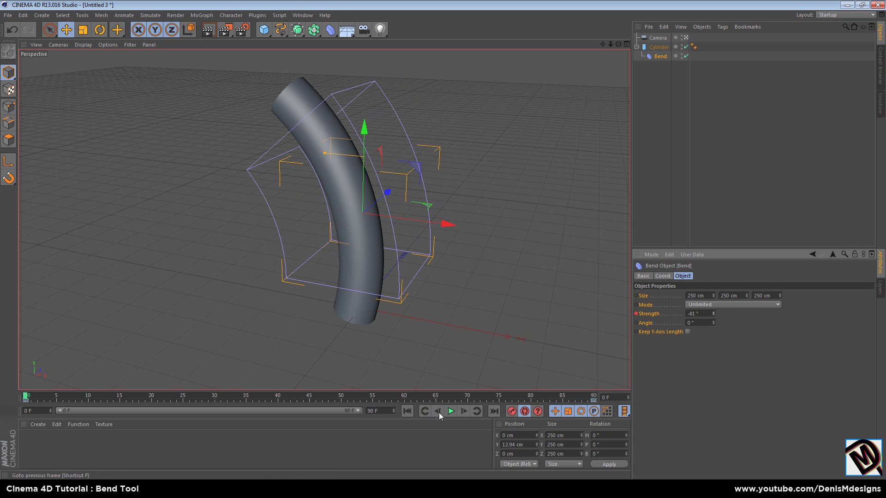
click(451, 411)
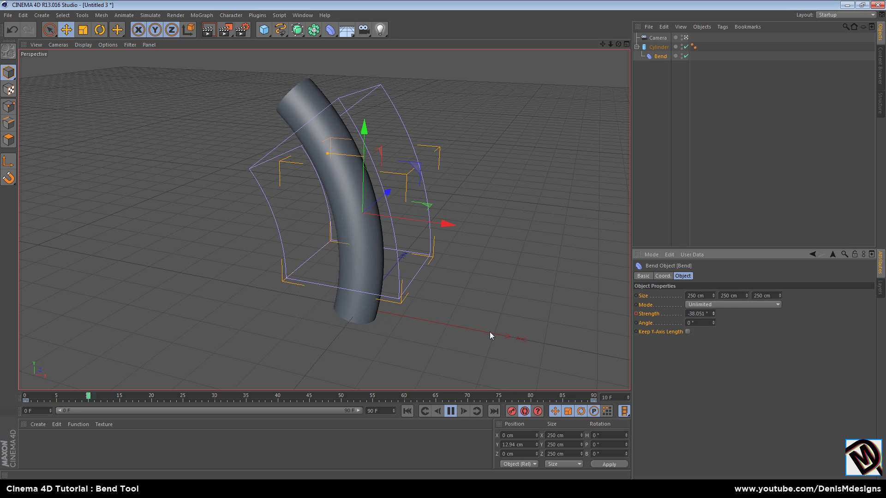
click(452, 412)
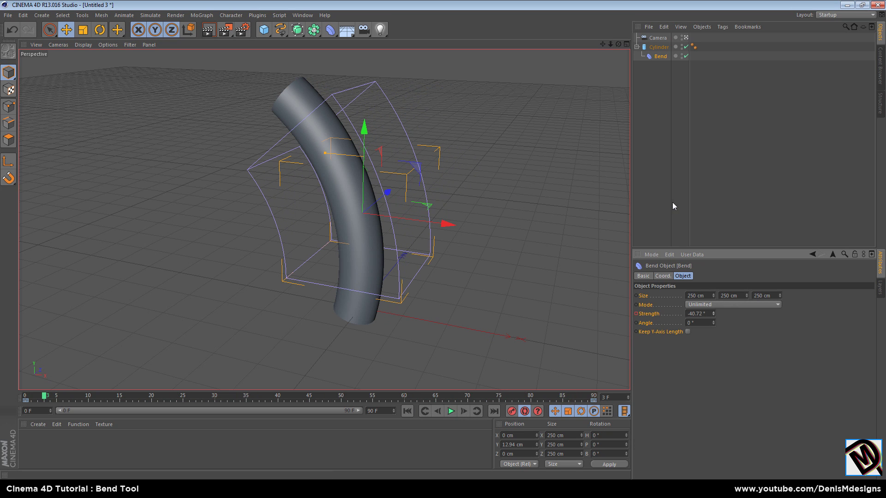